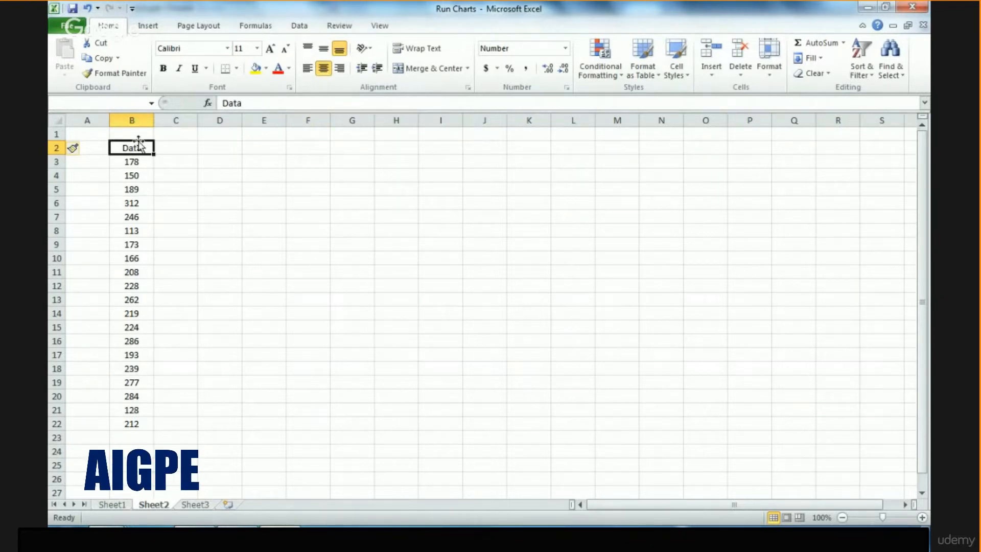
Add a 'Median' header in C2 beside the 20 data values.
{"action": "left_click_drag", "start_coordinate": [136, 147], "coordinate": [144, 422]}
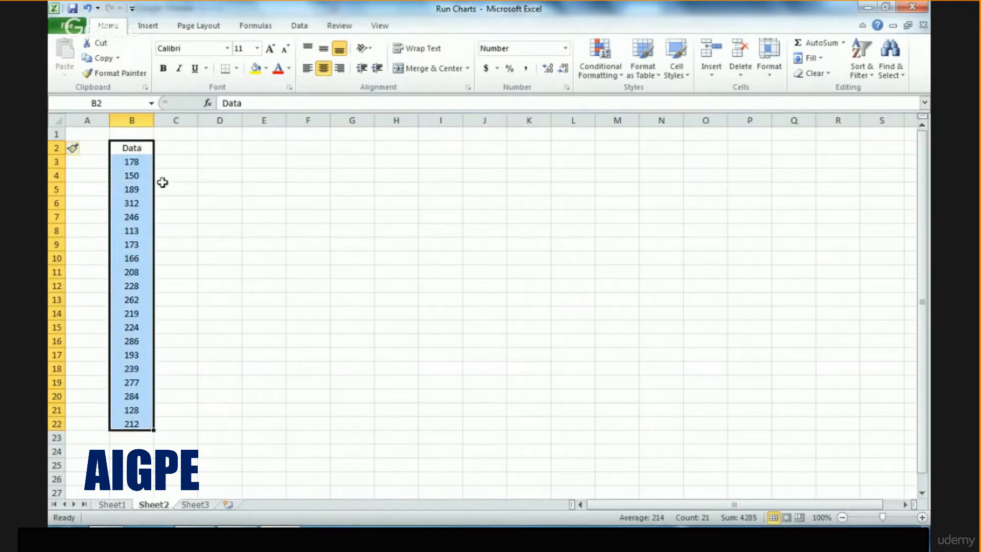
{"action": "left_click", "coordinate": [172, 146]}
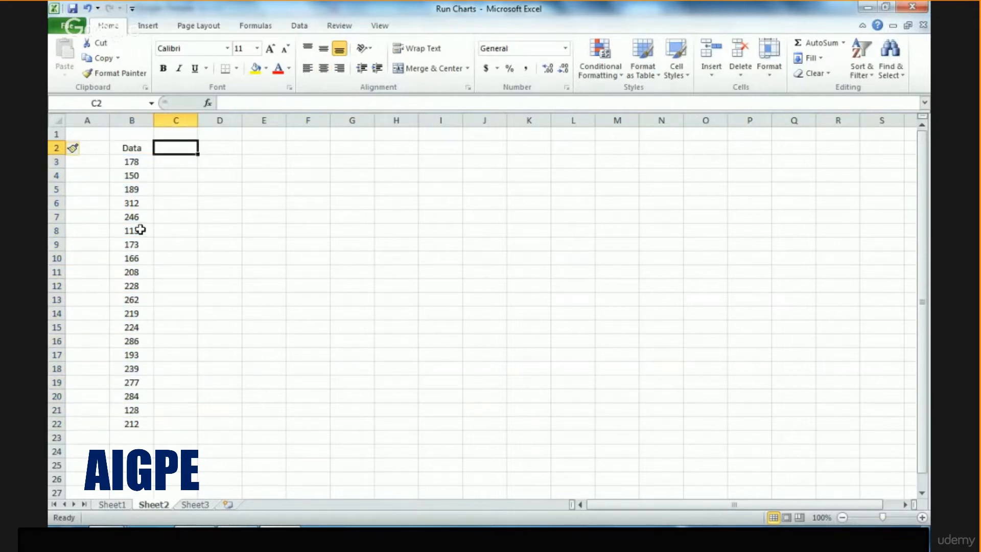
{"action": "left_click_drag", "start_coordinate": [131, 162], "coordinate": [133, 418]}
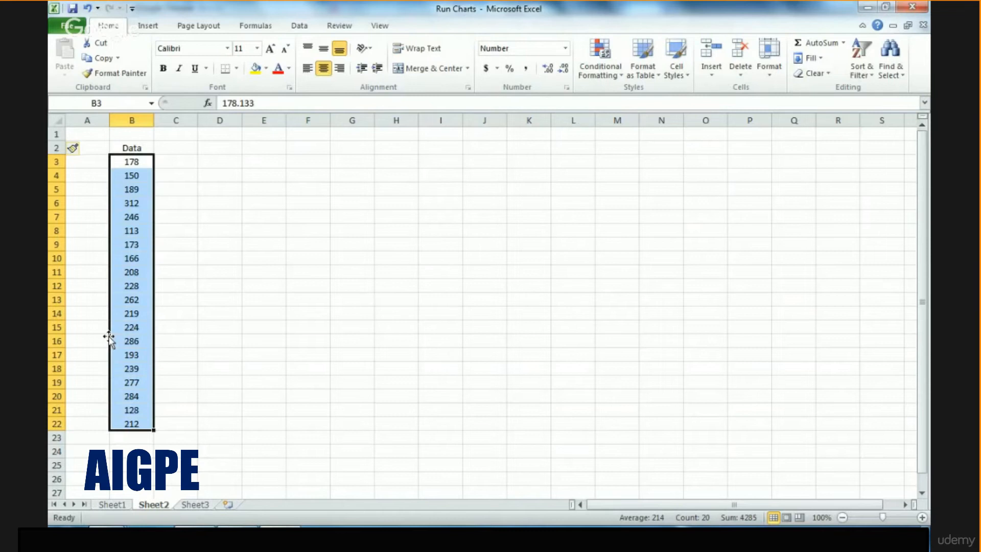
{"action": "left_click", "coordinate": [166, 149]}
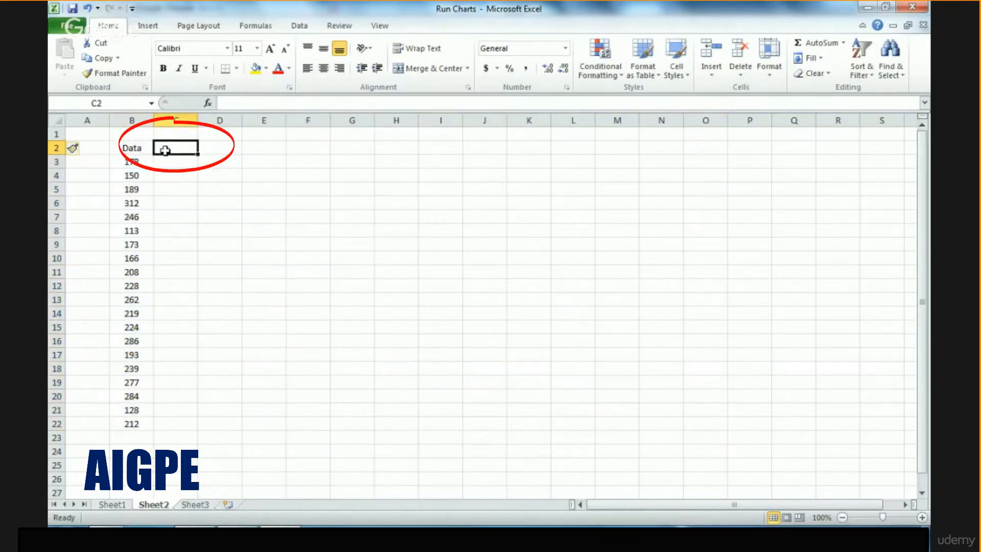
{"action": "type", "text": "Median"}
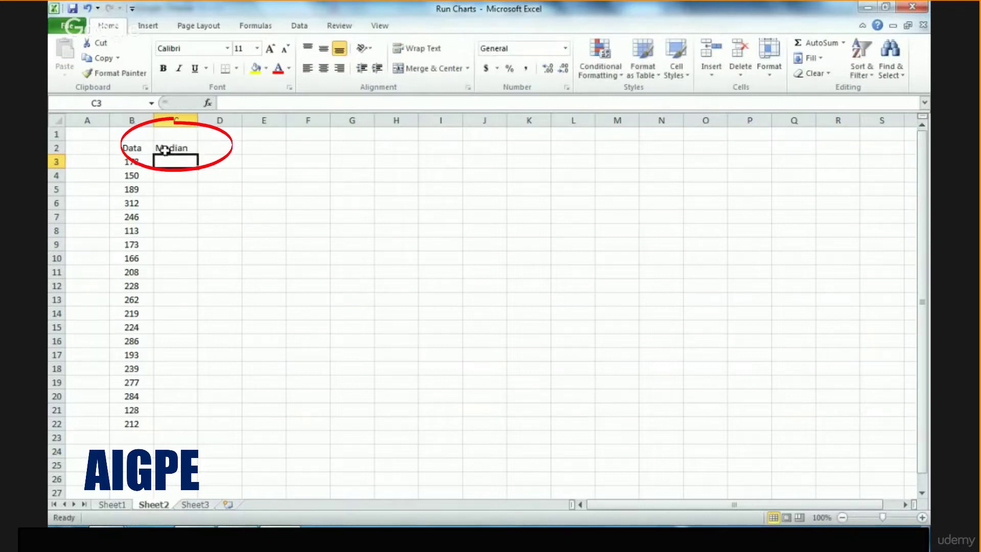
{"action": "left_click", "coordinate": [193, 103]}
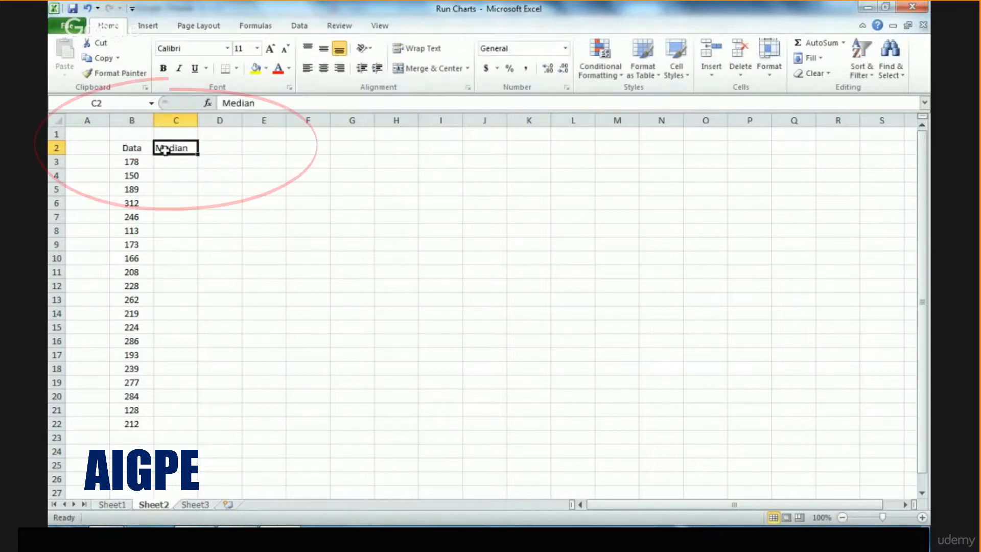
Centre column C and enter =MEDIAN(B3:B22) in C3, giving 216.
{"action": "left_click", "coordinate": [176, 121]}
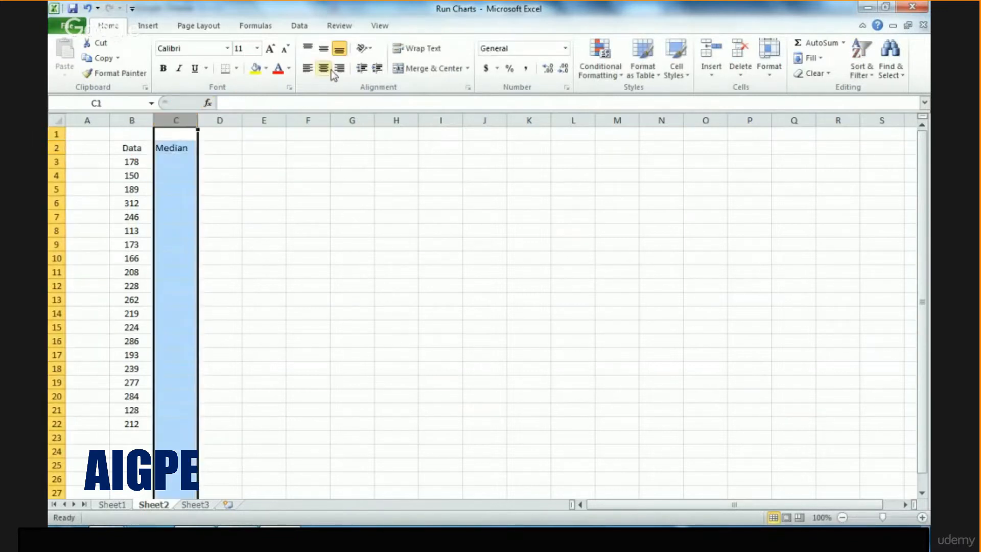
{"action": "left_click", "coordinate": [323, 68]}
{"action": "left_click", "coordinate": [173, 165]}
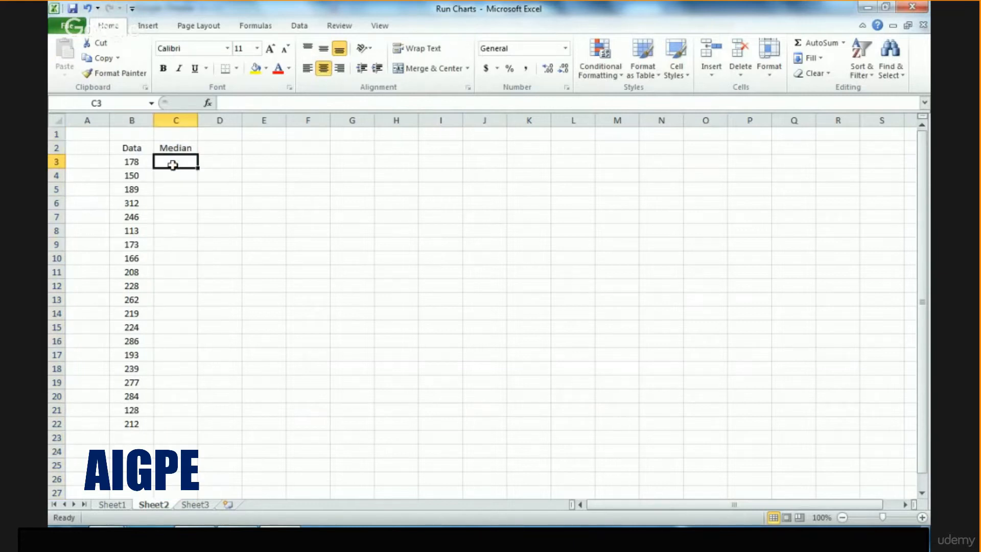
{"action": "type", "text": "=median("}
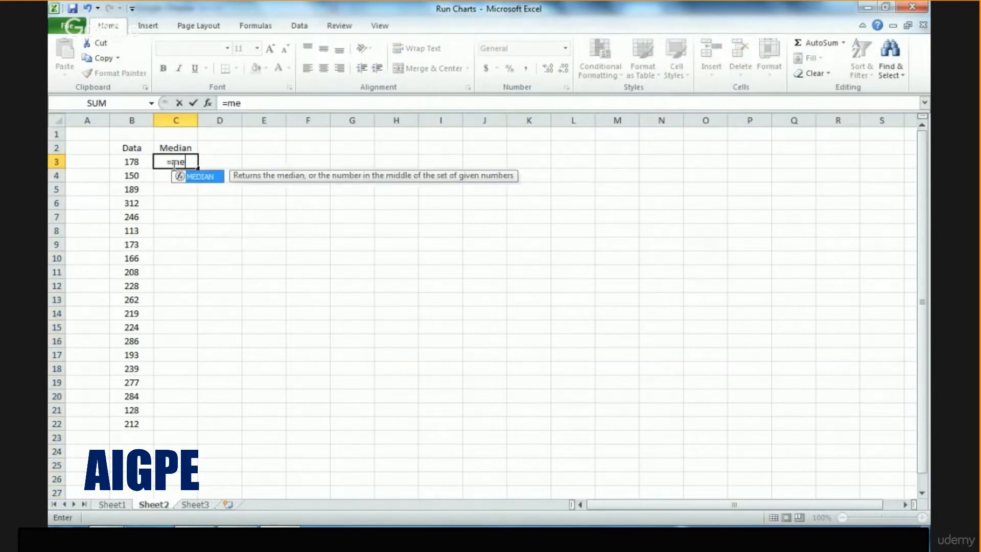
{"action": "type", "text": "B3"}
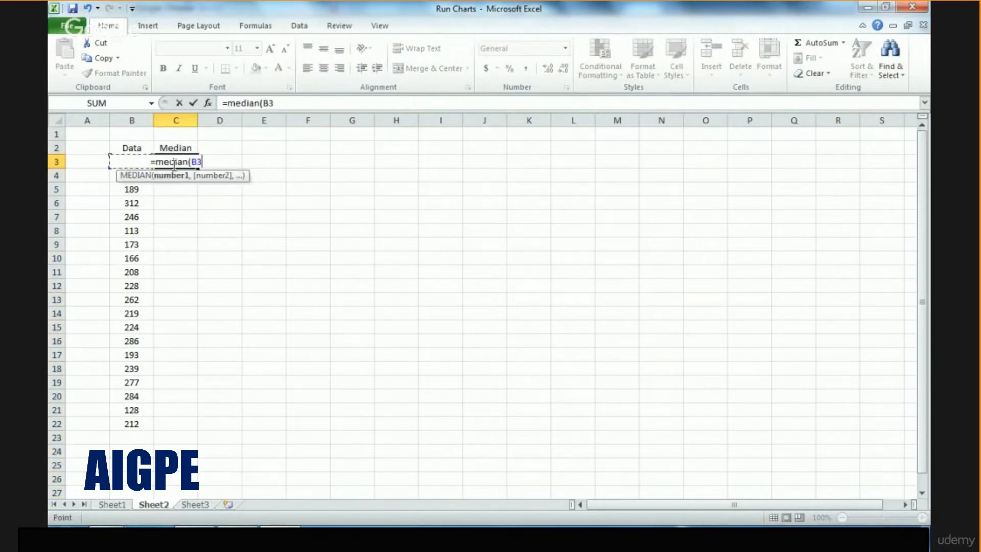
{"action": "type", "text": ":B22)"}
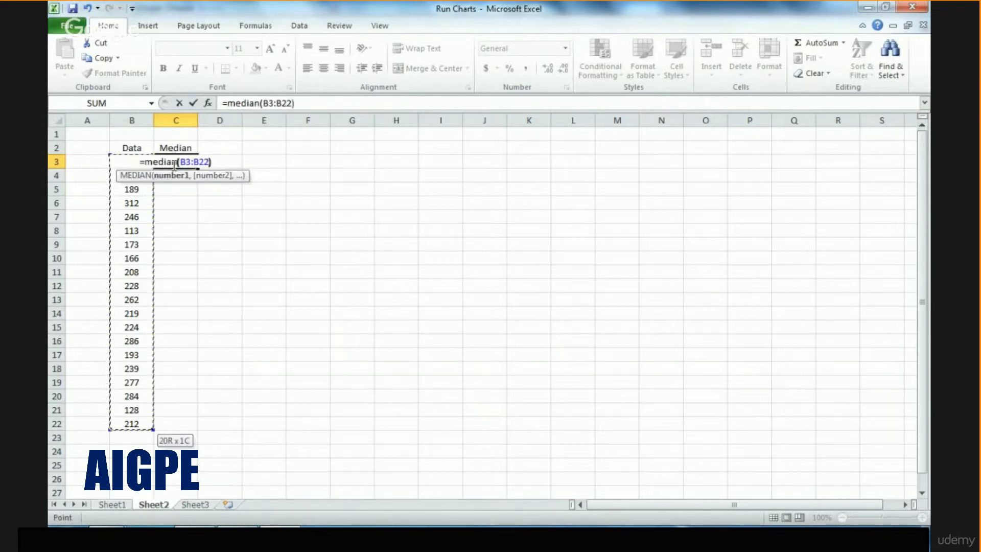
{"action": "key", "text": "Return"}
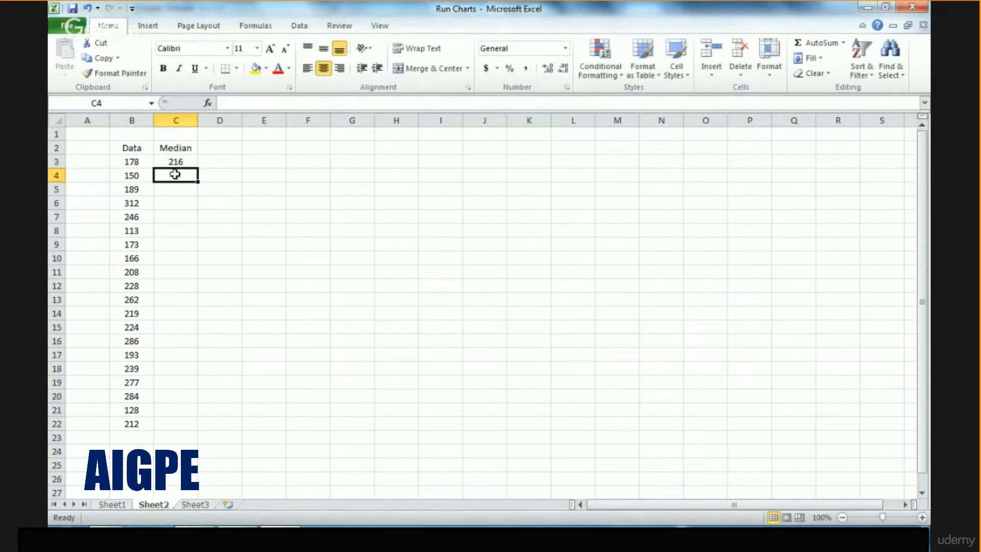
{"action": "left_click", "coordinate": [161, 162]}
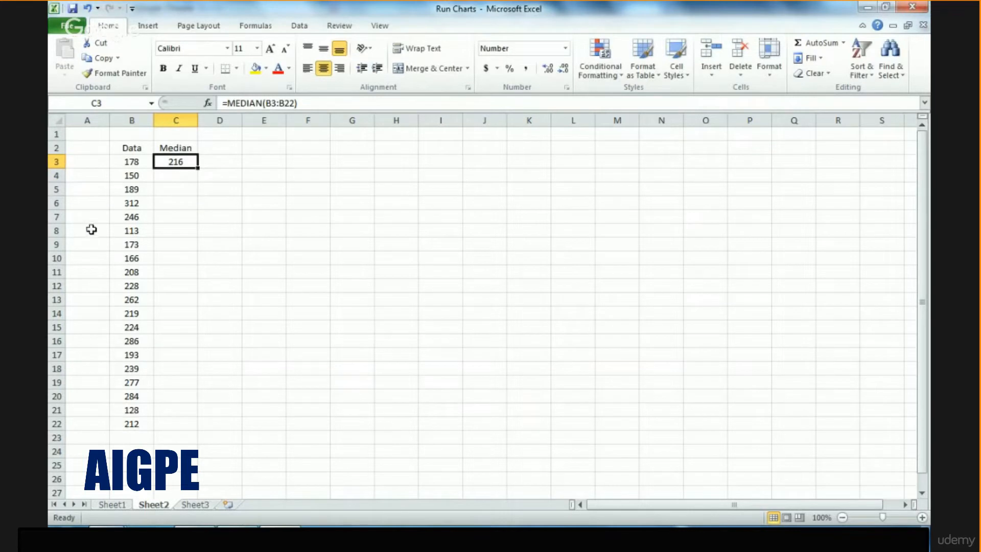
Lock the median formula's range as $B$3:$B$22.
{"action": "left_click", "coordinate": [269, 102]}
{"action": "key", "text": "F4"}
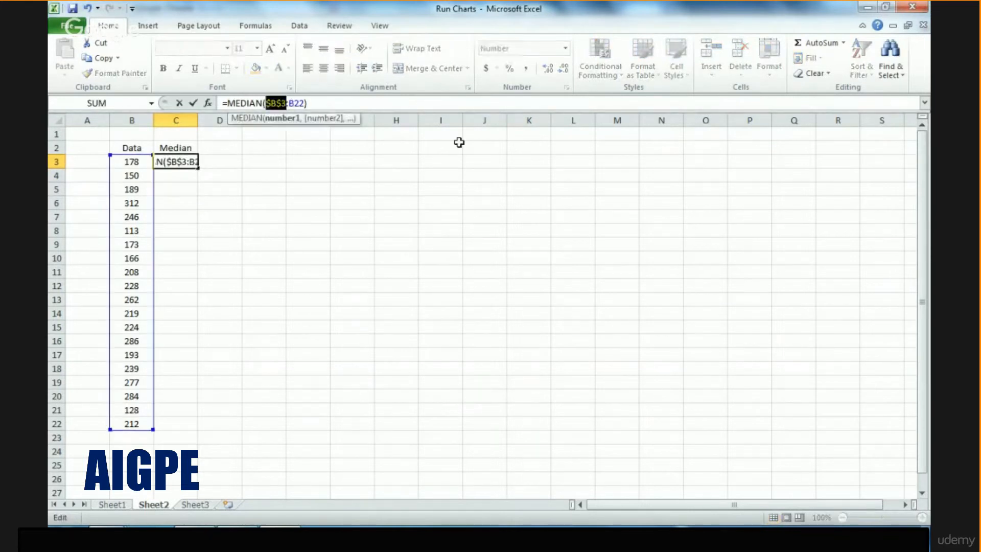
{"action": "left_click", "coordinate": [291, 103]}
{"action": "key", "text": "F4"}
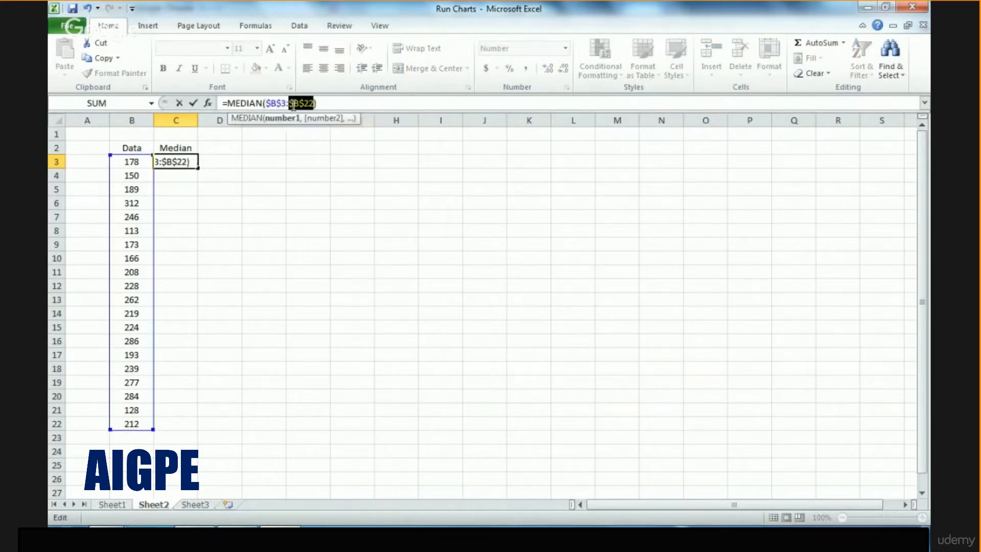
{"action": "key", "text": "Return"}
Copy the locked formula down C3:C22 so every row shows 216.
{"action": "key", "text": "Up"}
{"action": "key", "text": "ctrl+c"}
{"action": "key", "text": "Left"}
{"action": "key", "text": "ctrl+Down"}
{"action": "key", "text": "Right"}
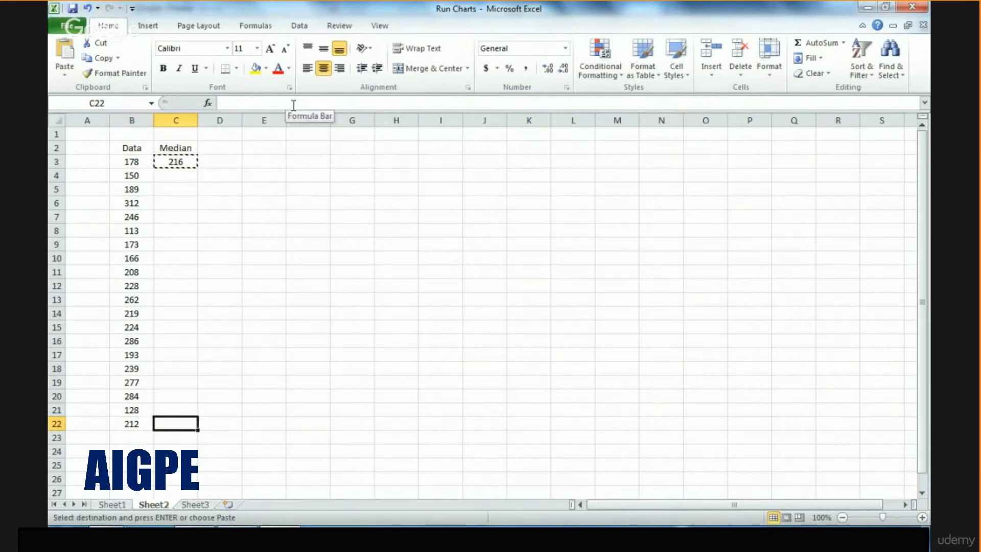
{"action": "key", "text": "ctrl+v"}
{"action": "key", "text": "ctrl+shift+Up"}
{"action": "key", "text": "ctrl+v"}
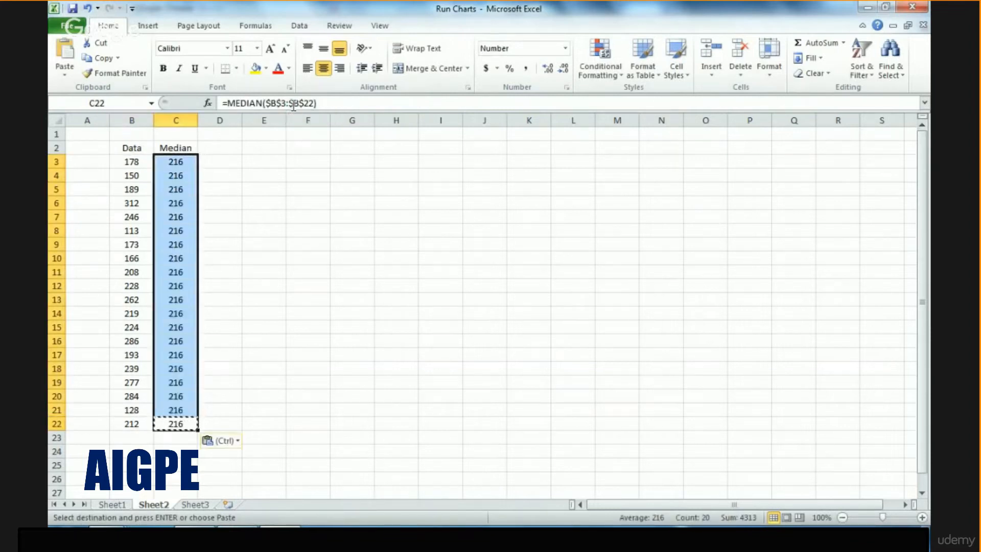
{"action": "left_click", "coordinate": [231, 137]}
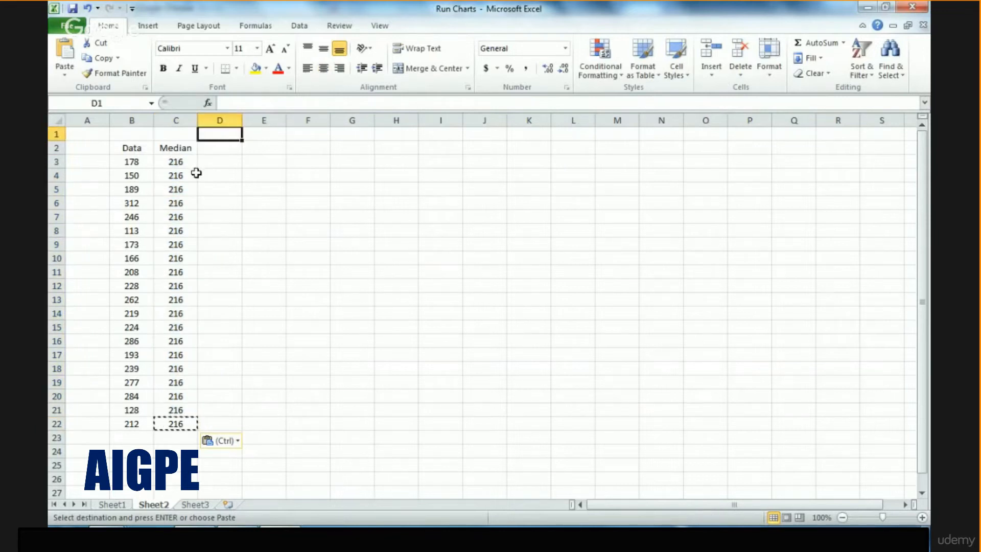
Insert a 2-D line chart of the Data and Median columns B2:C22.
{"action": "left_click", "coordinate": [136, 151]}
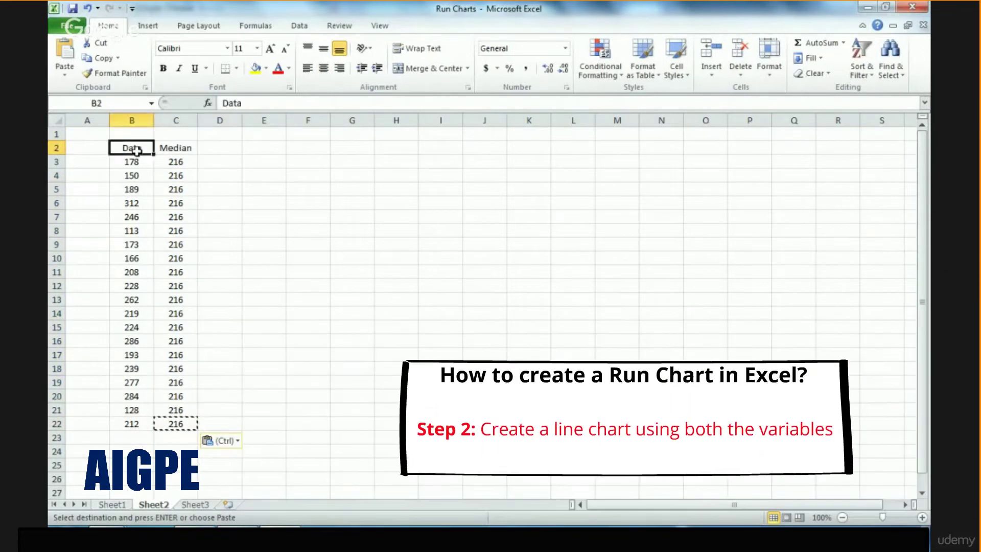
{"action": "left_click_drag", "start_coordinate": [137, 150], "coordinate": [175, 424]}
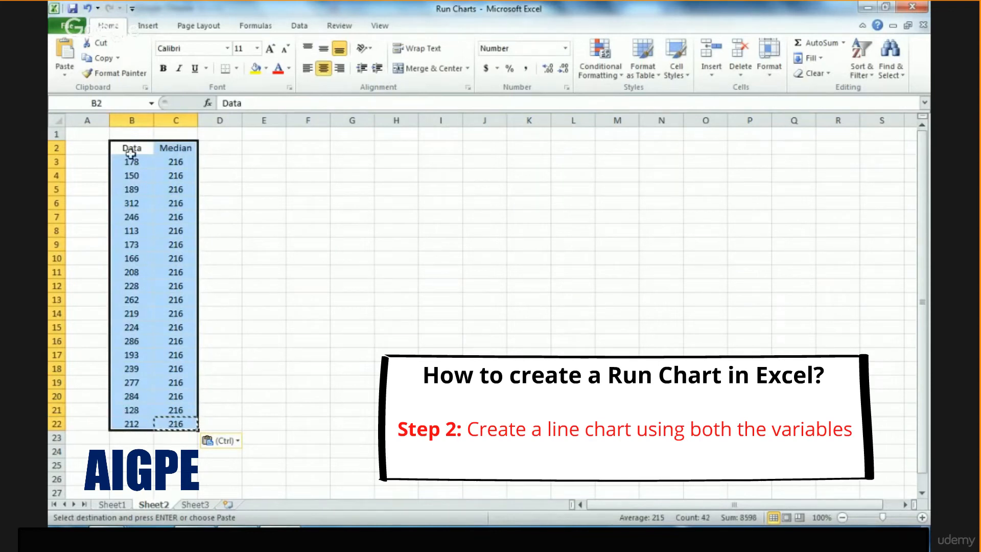
{"action": "left_click", "coordinate": [148, 25]}
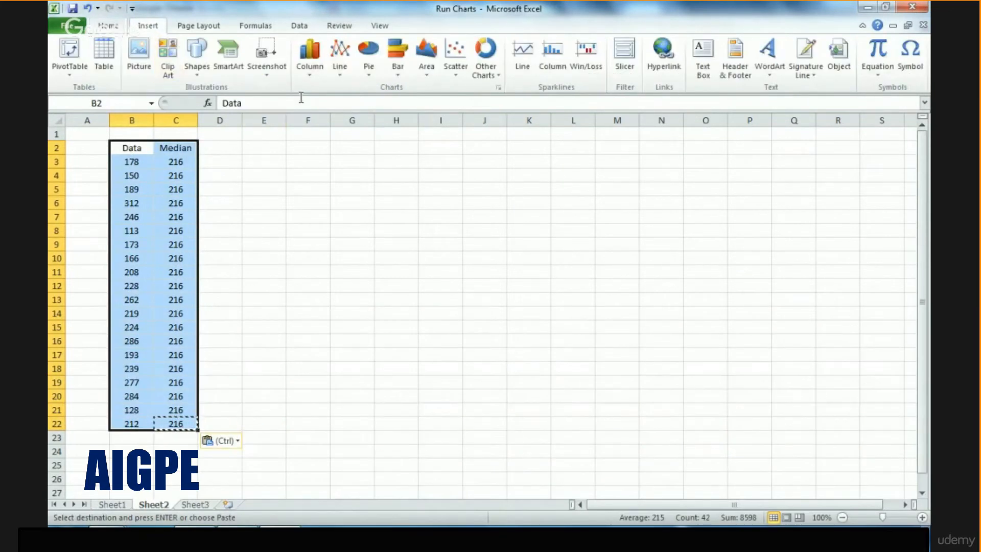
{"action": "left_click", "coordinate": [339, 66]}
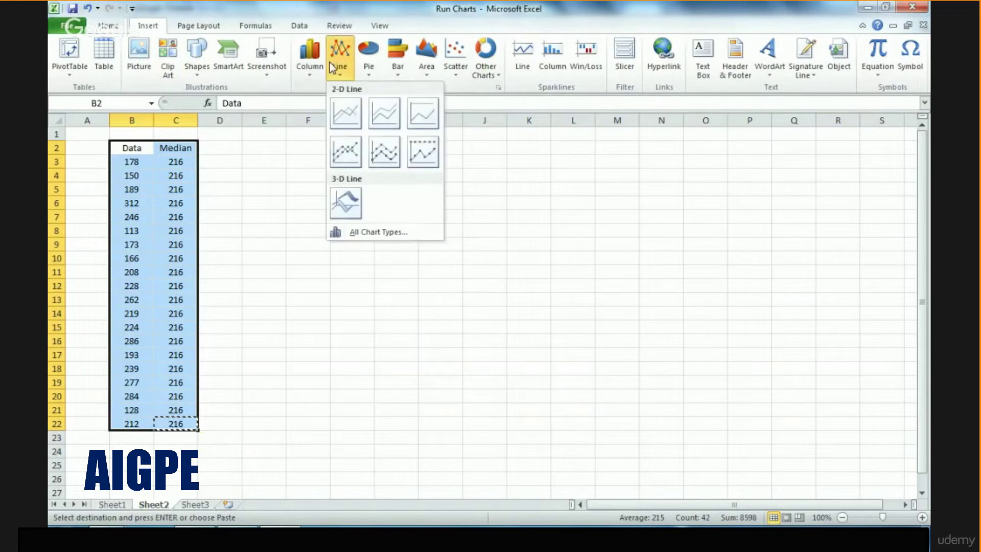
{"action": "left_click", "coordinate": [343, 115]}
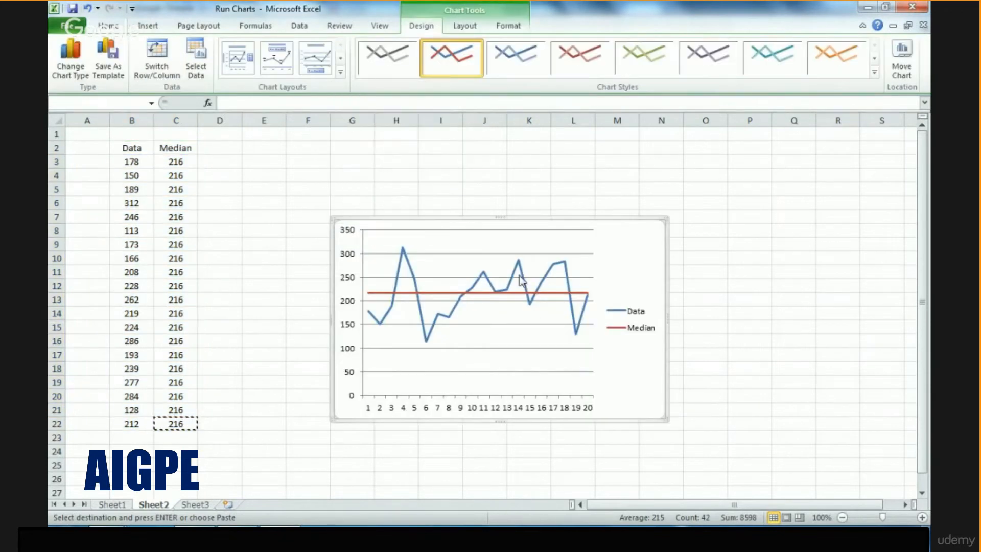
Remove the legend and enlarge the chart up and to the right.
{"action": "left_click", "coordinate": [638, 319]}
{"action": "key", "text": "Delete"}
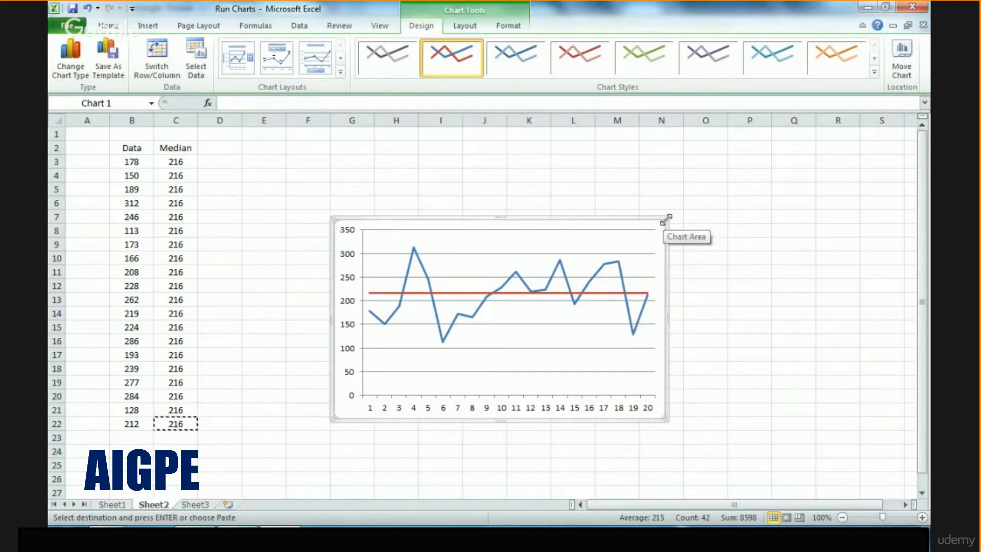
{"action": "left_click_drag", "start_coordinate": [664, 221], "coordinate": [729, 175]}
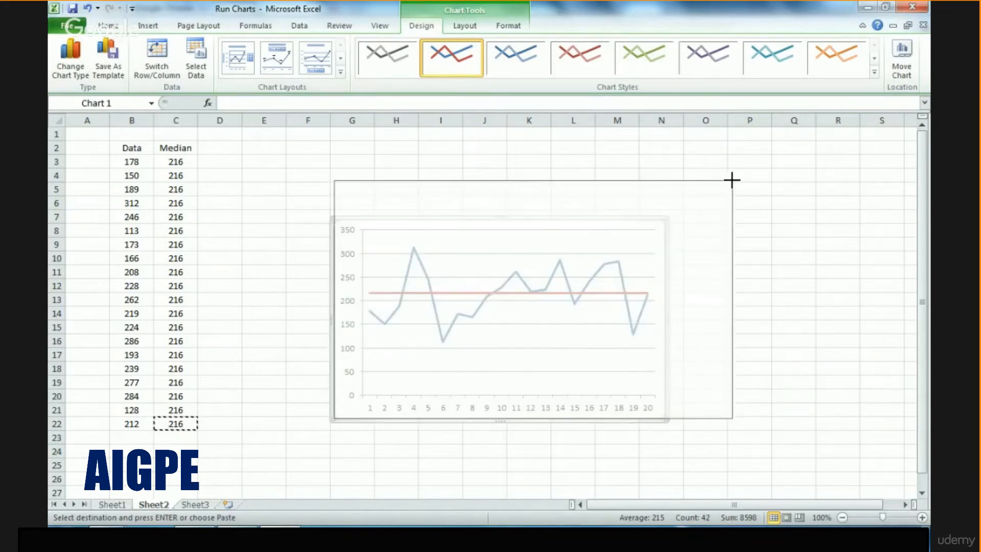
Format the horizontal gridlines with a dotted dash type.
{"action": "left_click", "coordinate": [579, 225]}
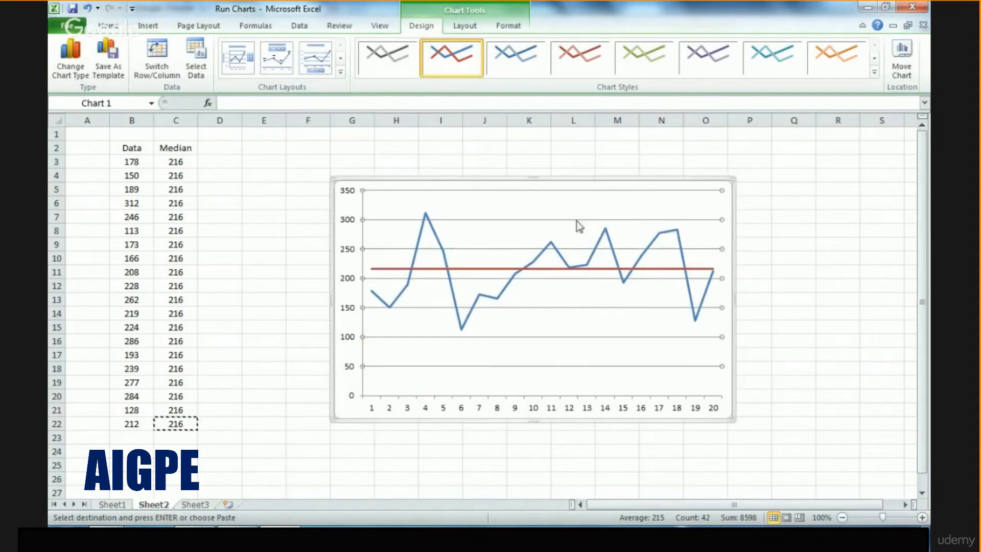
{"action": "right_click", "coordinate": [579, 225]}
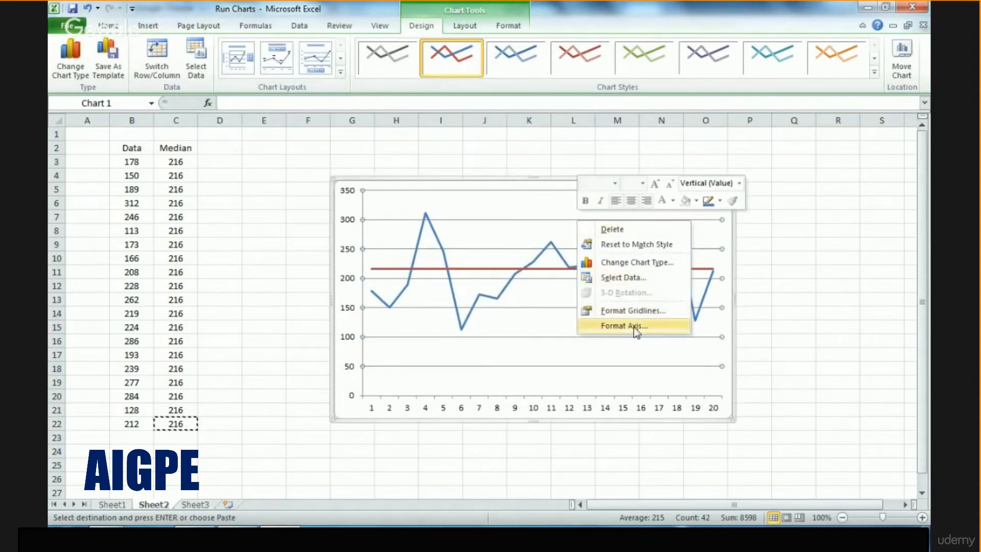
{"action": "left_click", "coordinate": [633, 310]}
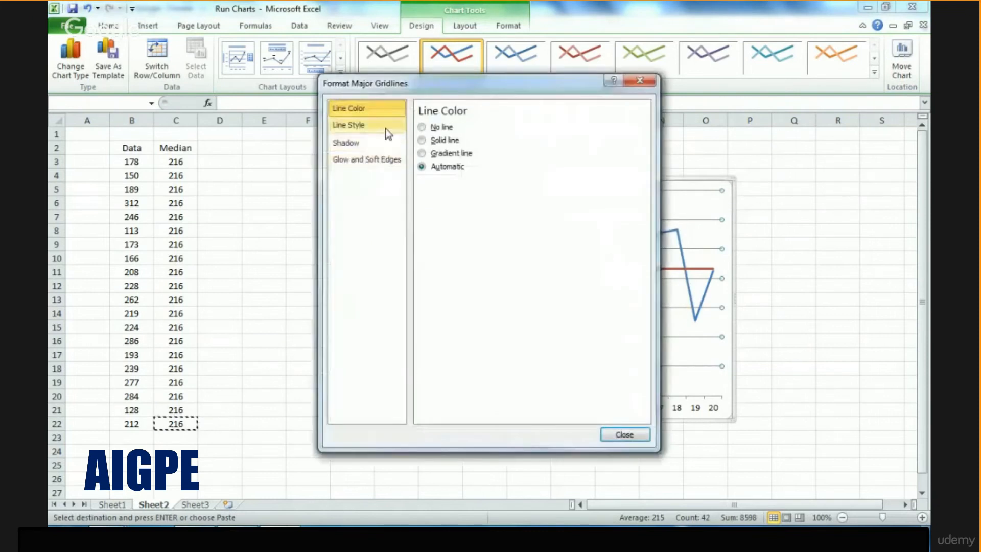
{"action": "left_click", "coordinate": [348, 125]}
{"action": "left_click", "coordinate": [501, 164]}
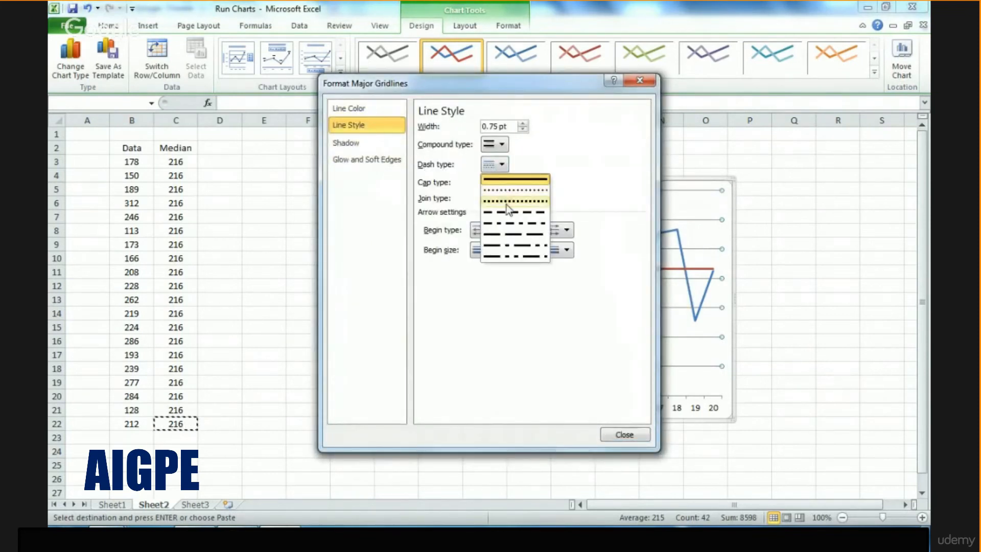
{"action": "left_click", "coordinate": [507, 200]}
{"action": "left_click", "coordinate": [624, 434]}
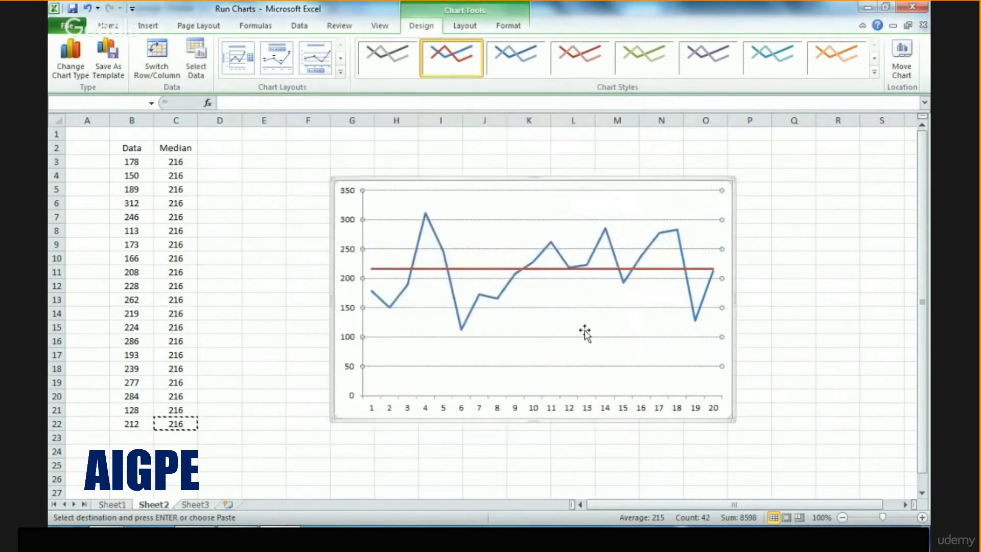